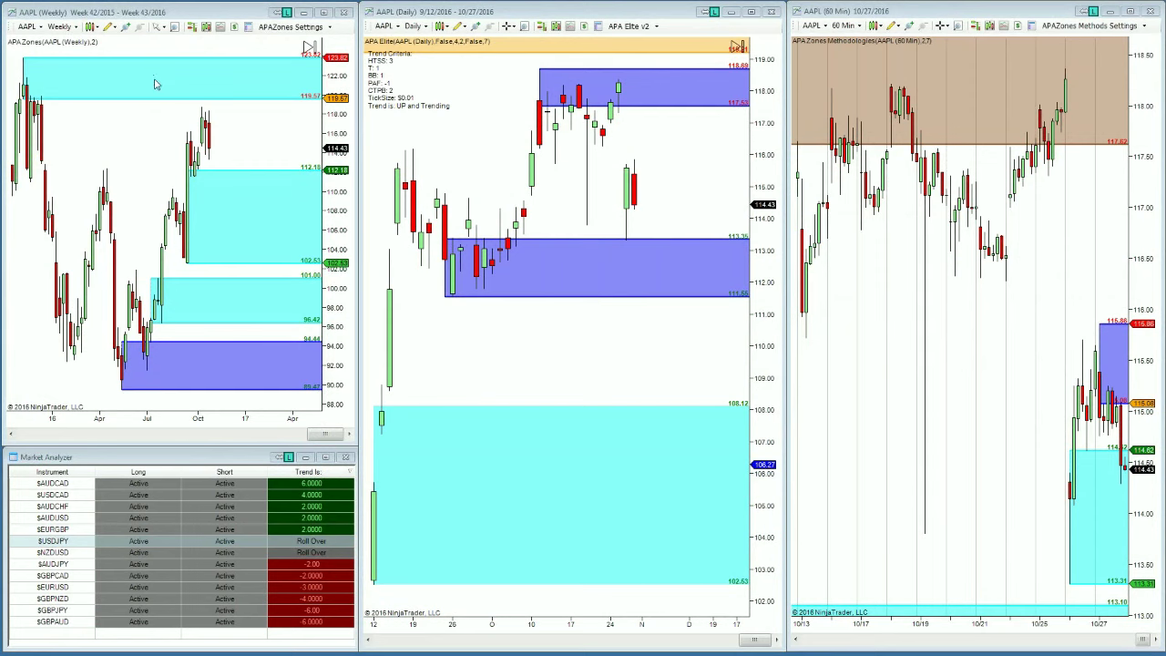
Maximize the AAPL weekly chart and set APAZones to Show Current Zone Only
double_click(204, 13)
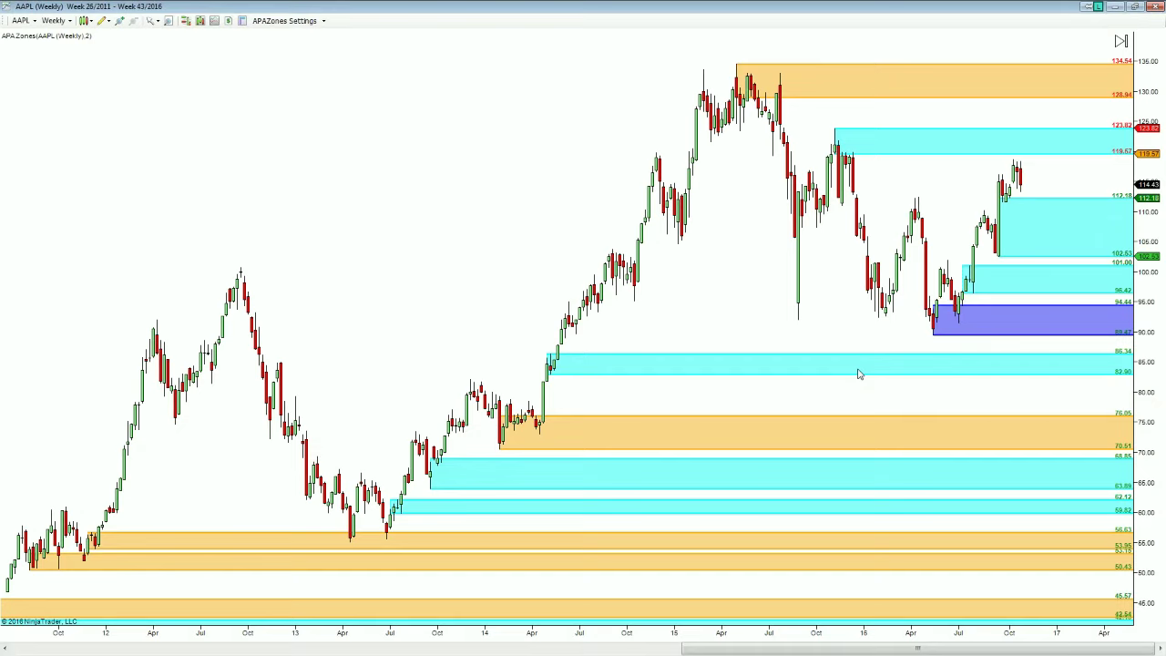
scroll(309, 73, "down", 3)
left_click(271, 24)
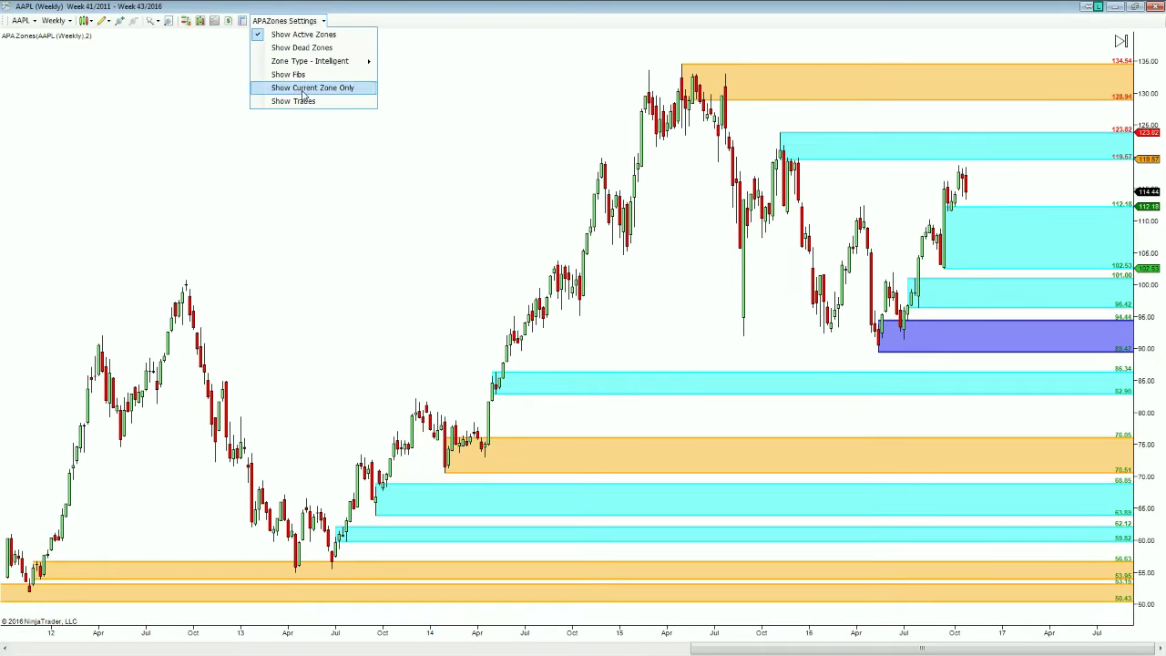
left_click(296, 87)
Draw blue lines at the two cyan zone edges, including 119.57, then restore the three-chart layout
scroll(970, 384, "down", 10)
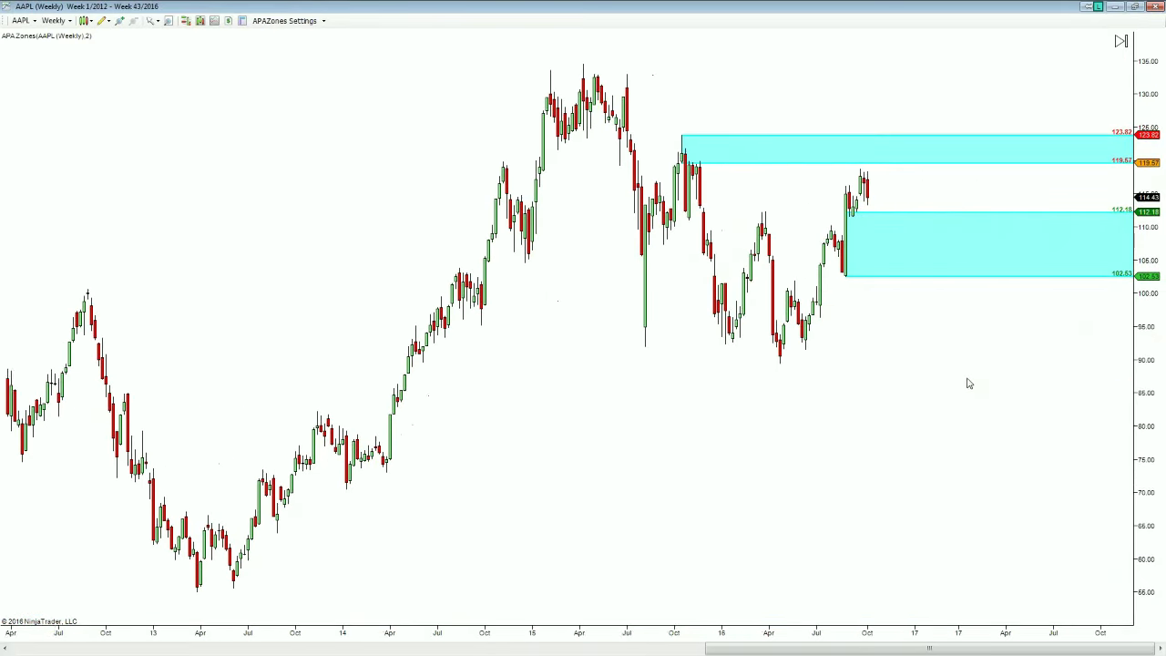
scroll(870, 341, "down", 3)
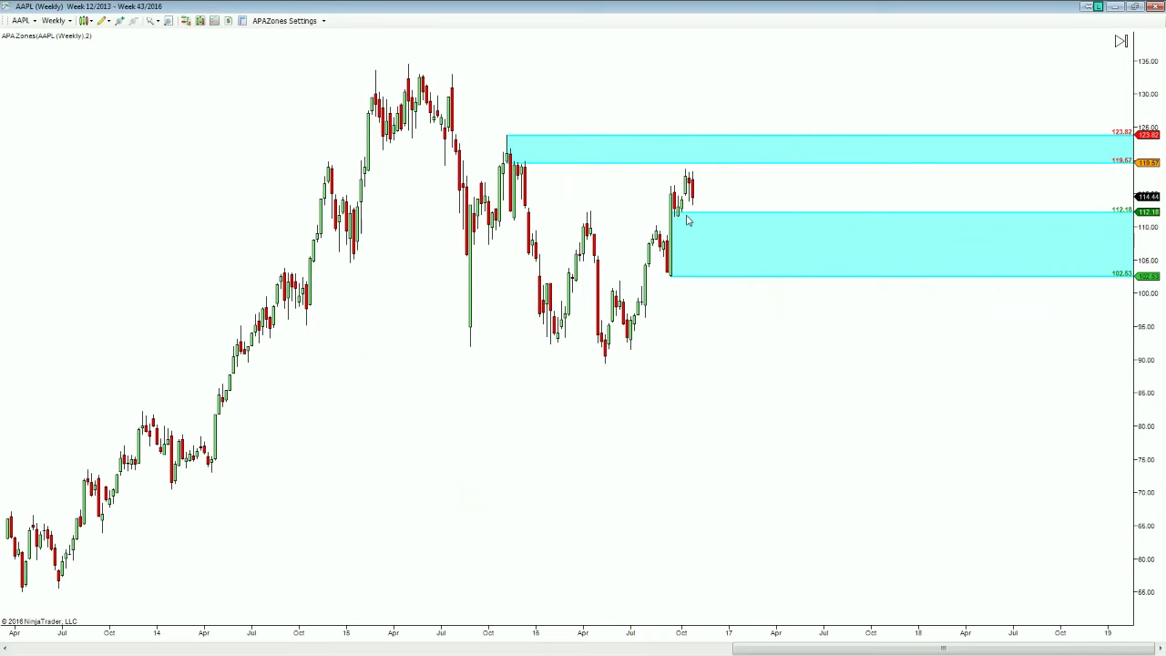
left_click_drag(679, 211, 743, 212)
left_click_drag(682, 164, 845, 165)
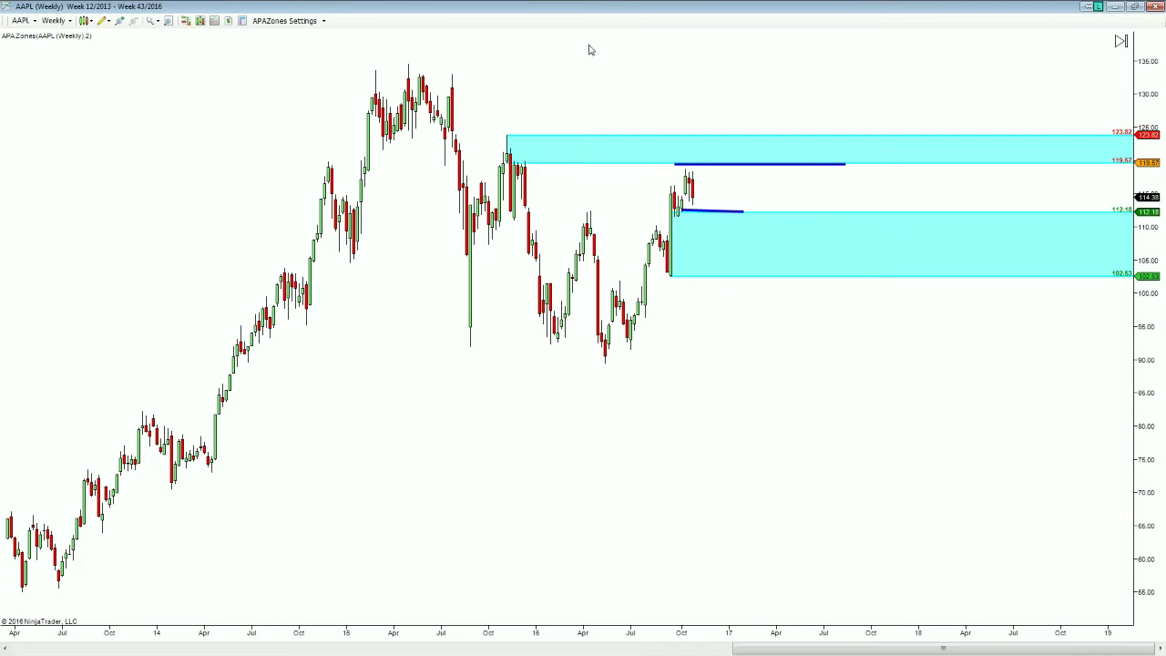
double_click(532, 10)
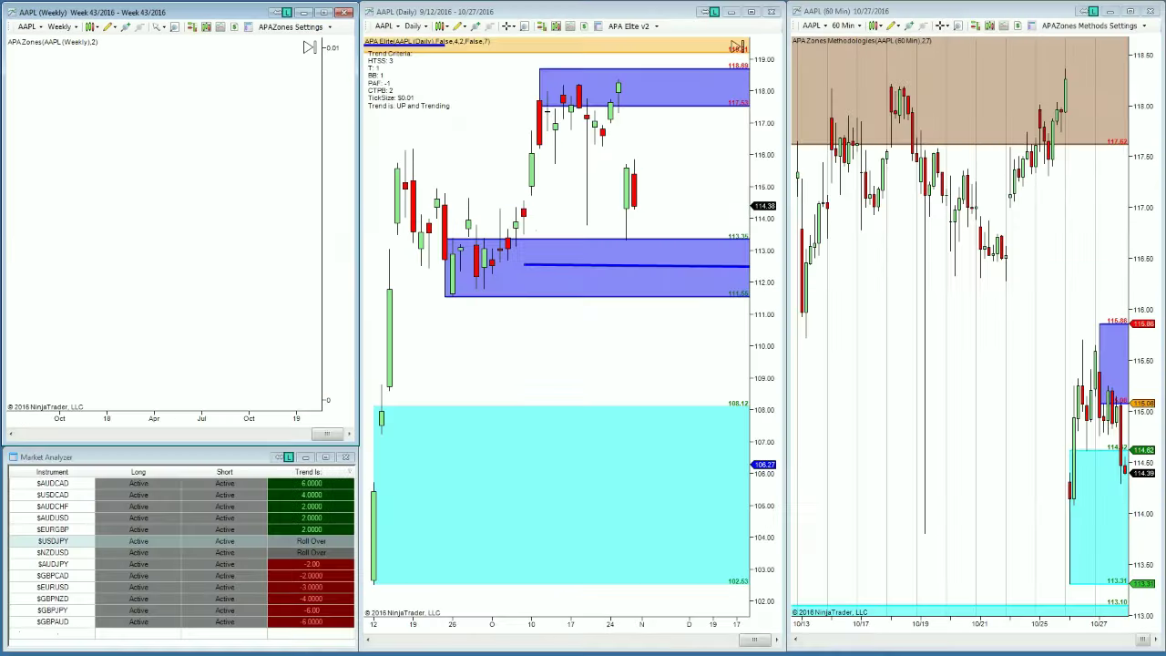
Draw a rising blue arrow toward the upper supply zone on the daily chart, then maximize the 60-minute chart
double_click(533, 13)
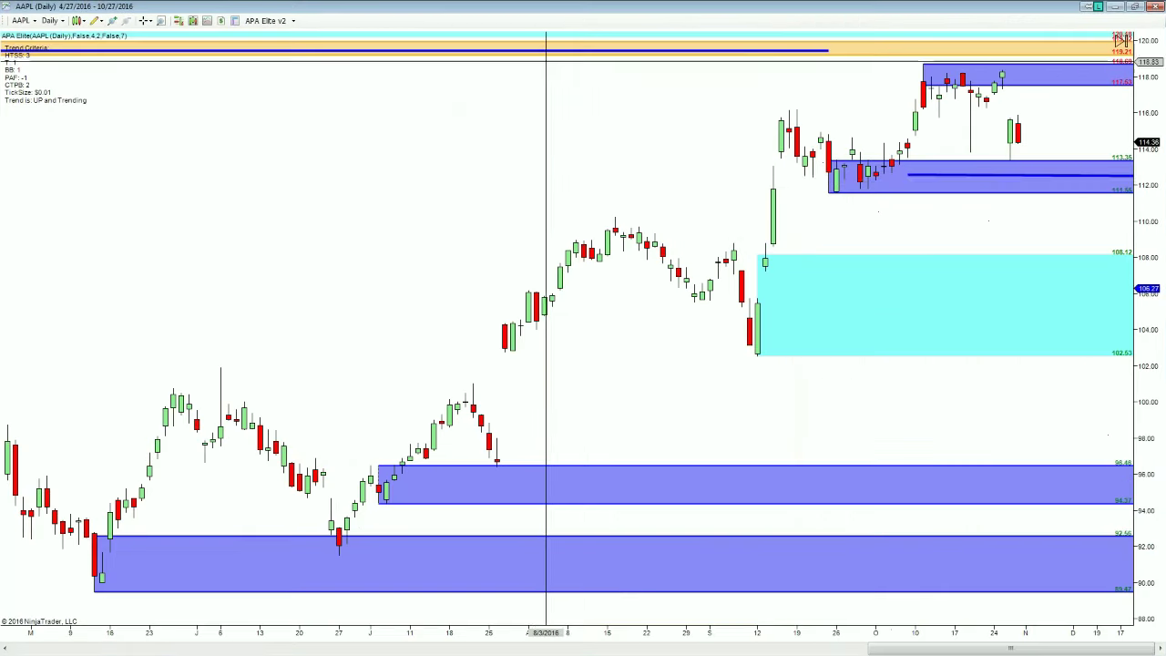
scroll(580, 184, "down", 10)
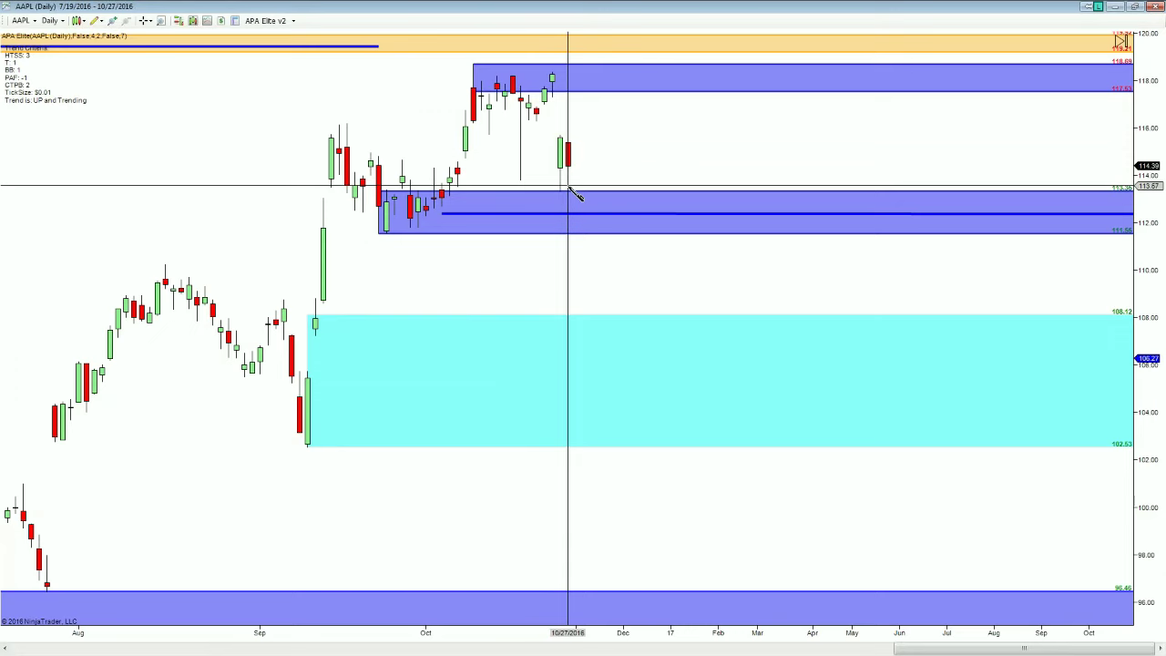
mouse_move(607, 292)
left_mouse_down()
mouse_move(783, 118)
mouse_move(795, 91)
left_mouse_up()
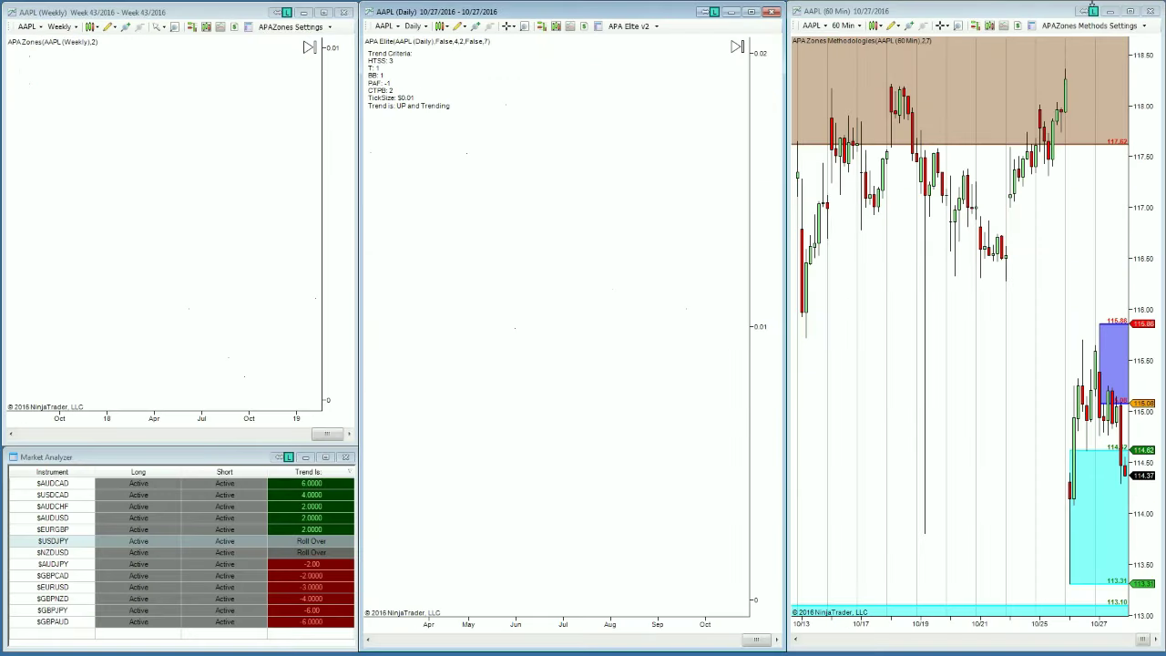
double_click(997, 16)
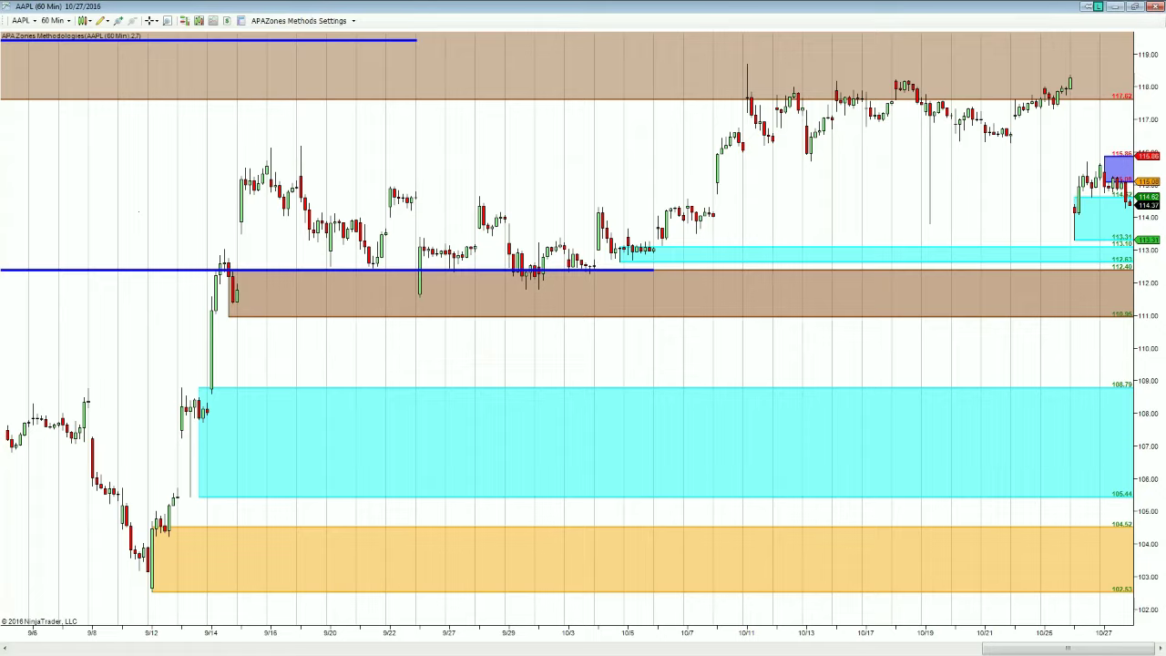
Scroll the AAPL 60-minute chart to the latest bars and switch to crosshair mode
scroll(700, 237, "down", 3)
scroll(701, 237, "down", 3)
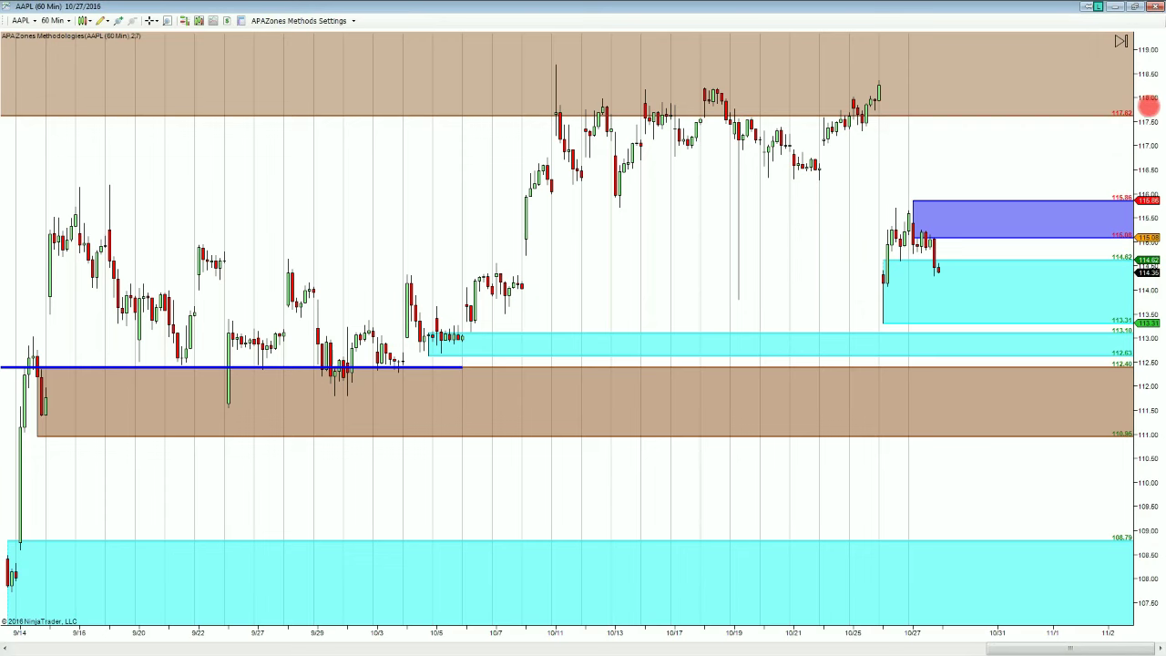
middle_click(1012, 112)
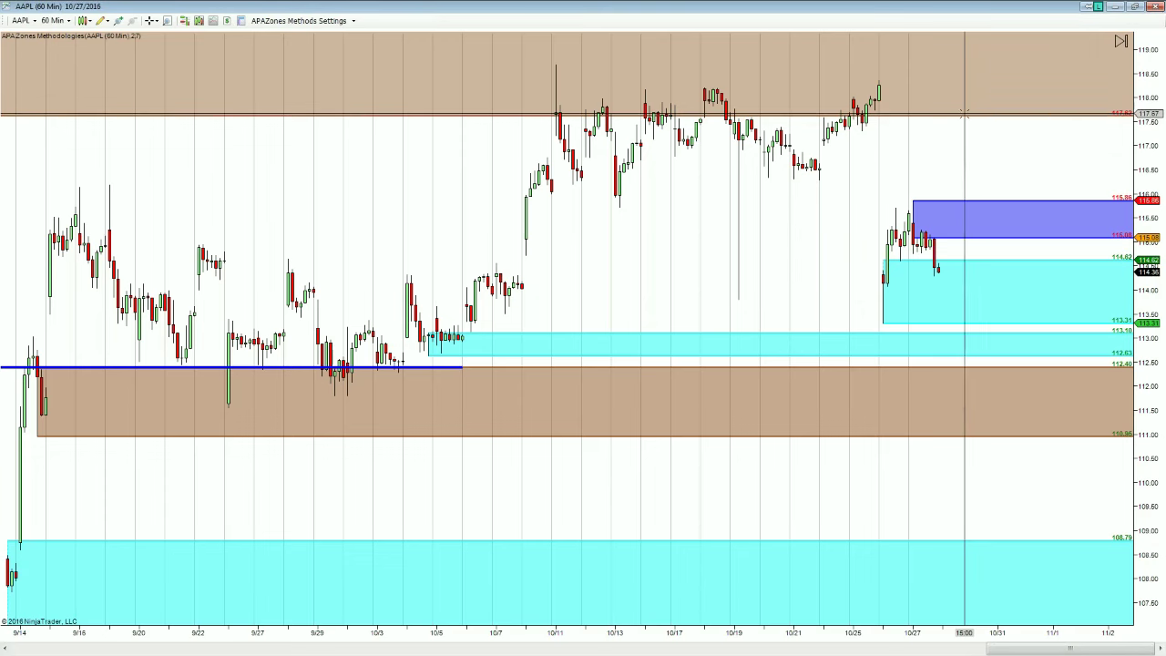
right_click(964, 114)
left_click(933, 114)
double_click(933, 116)
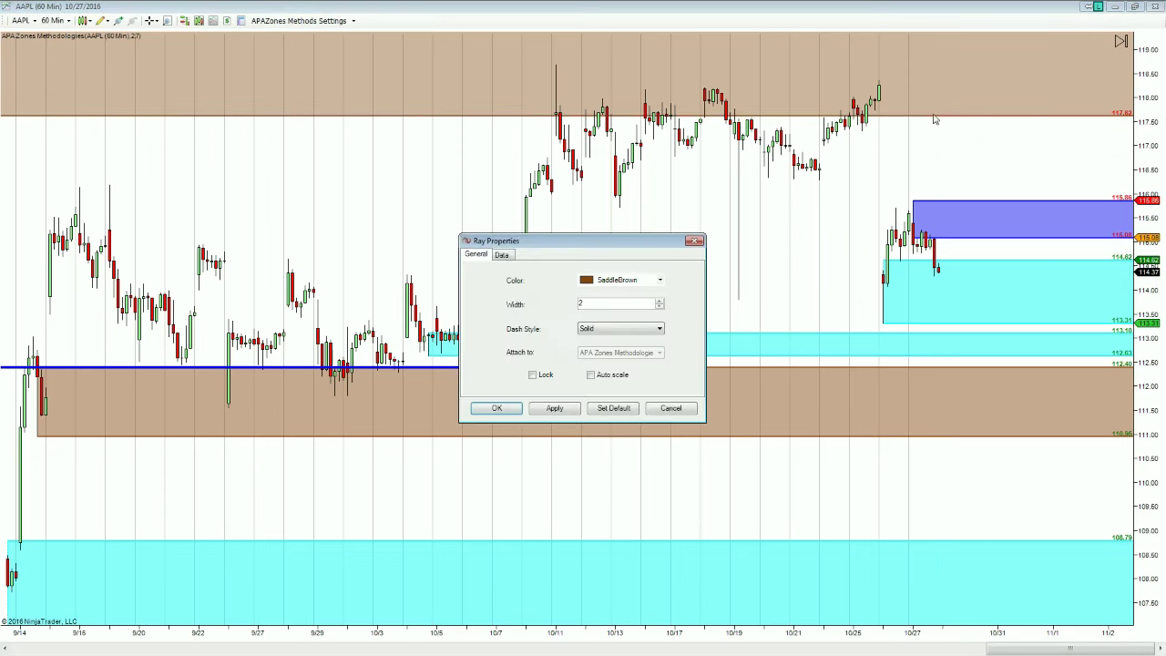
left_click(501, 256)
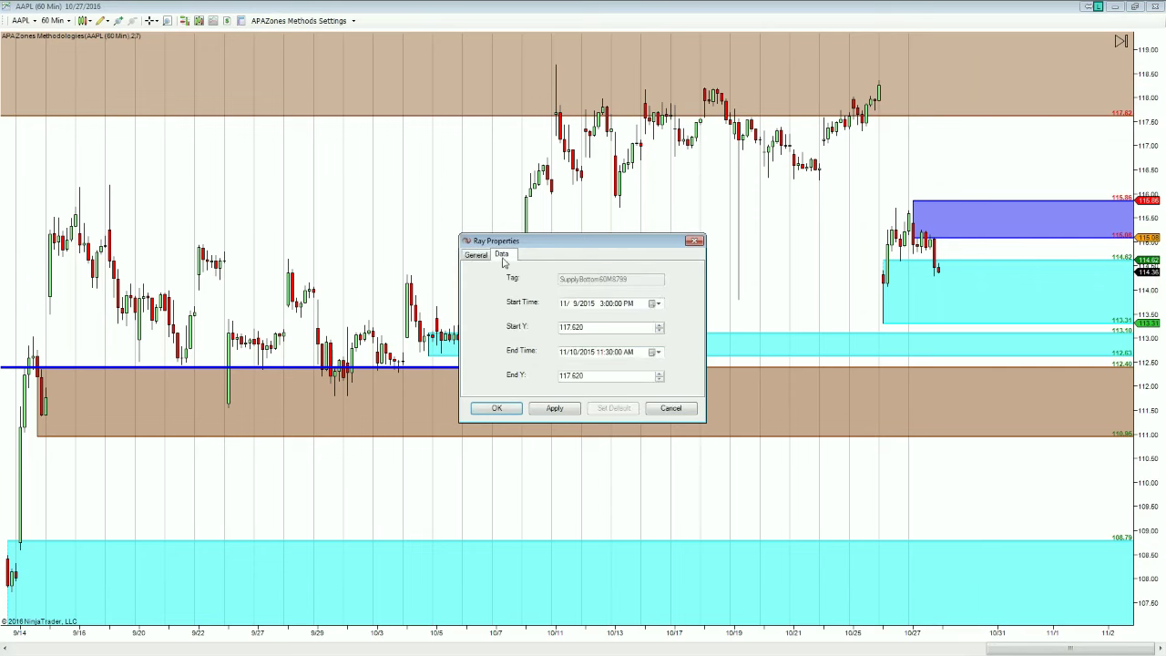
left_click(562, 305)
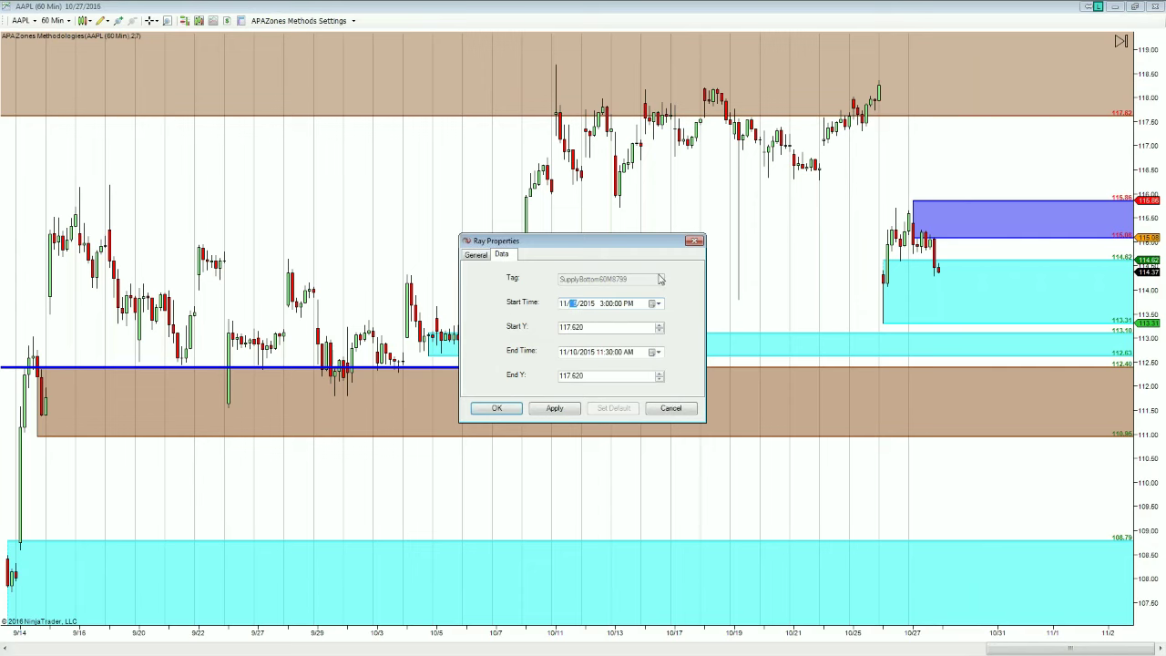
left_click(694, 242)
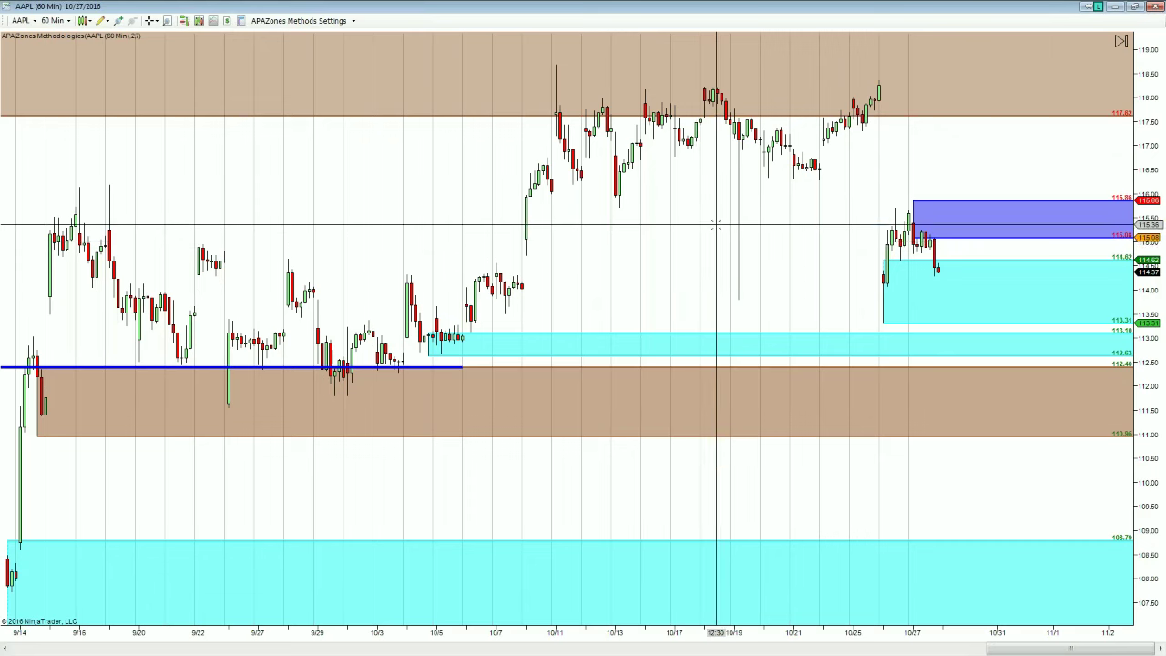
right_click(717, 224)
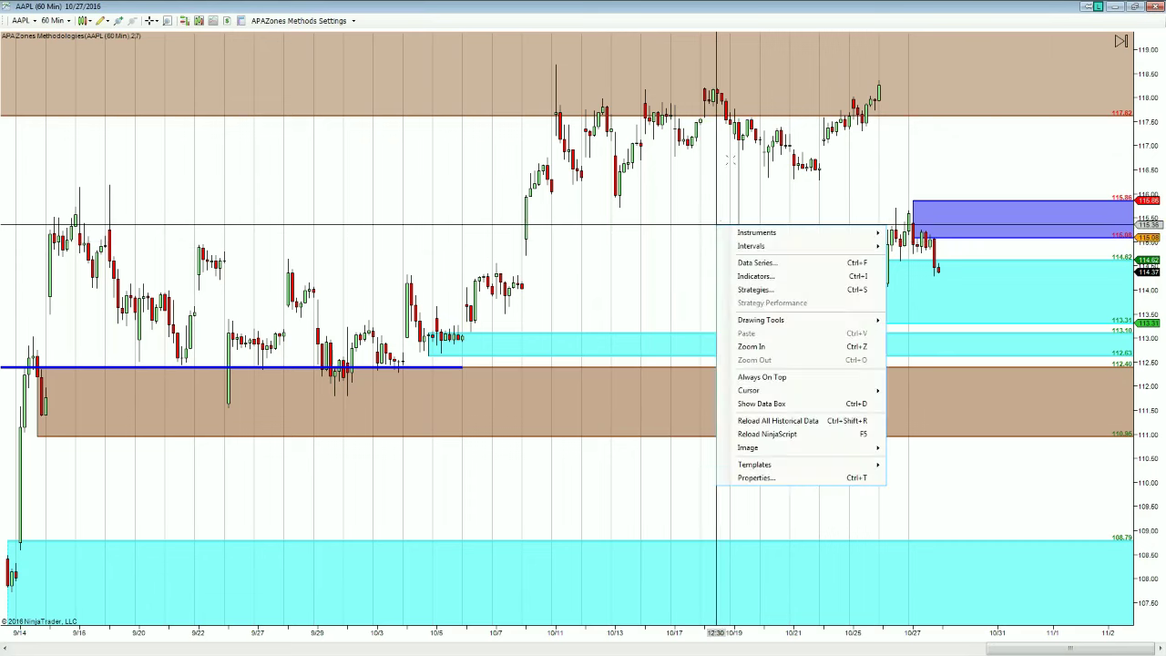
left_click(717, 224)
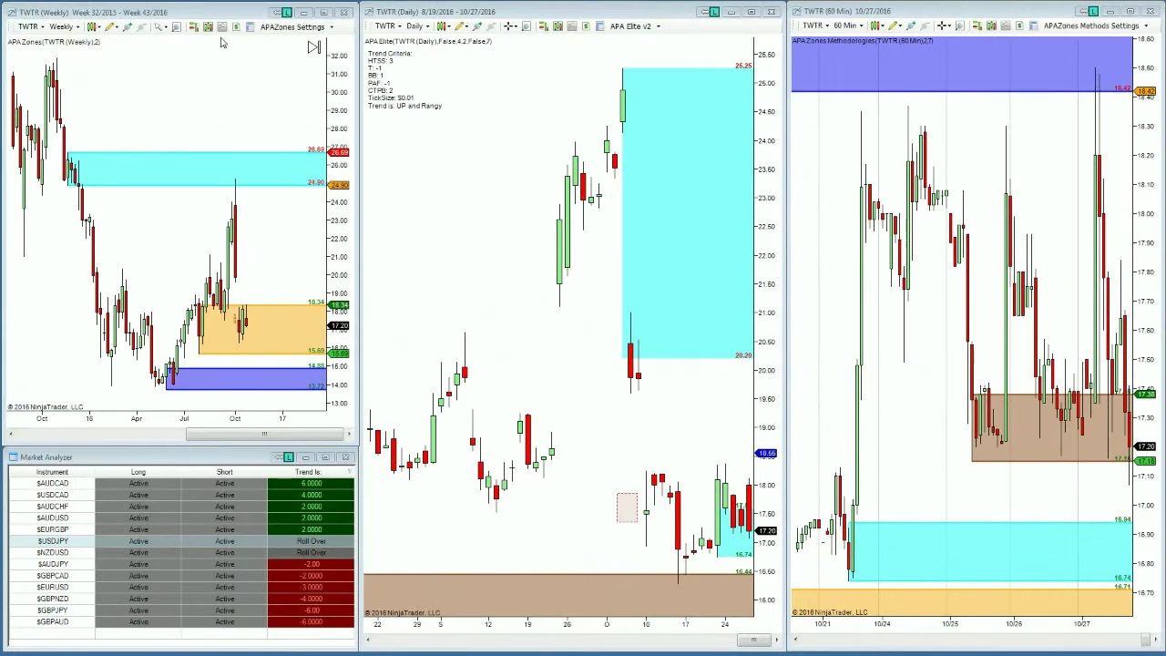
Maximize the TWTR weekly chart and zoom in on its past year of supply and demand zones
double_click(233, 12)
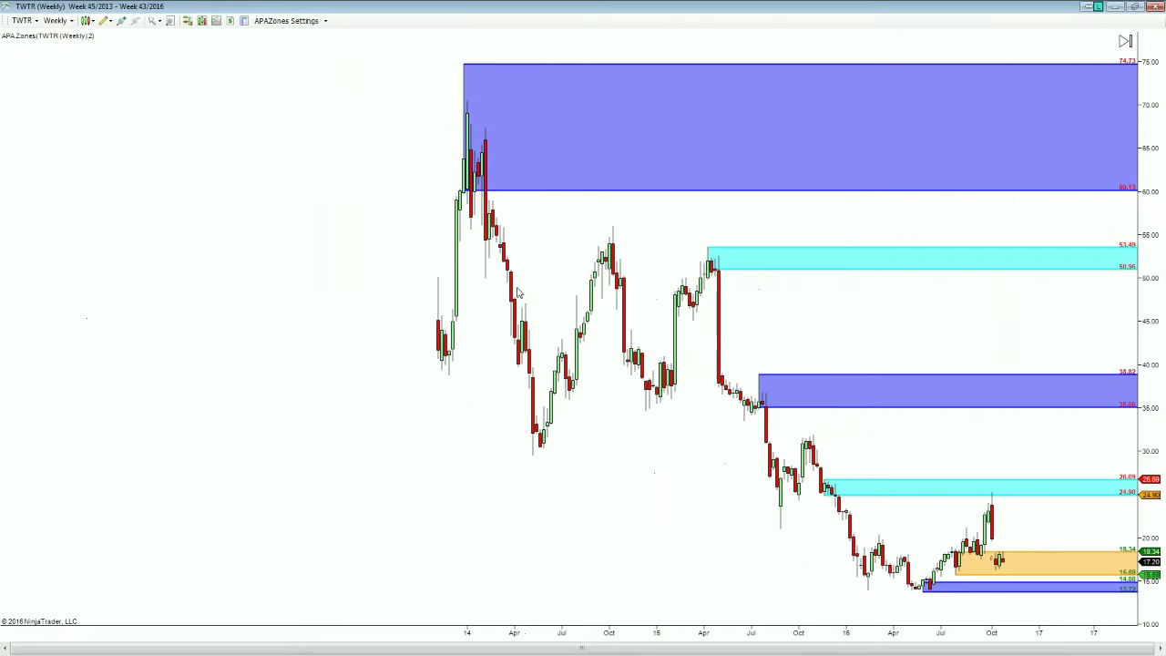
scroll(517, 292, "up", 5)
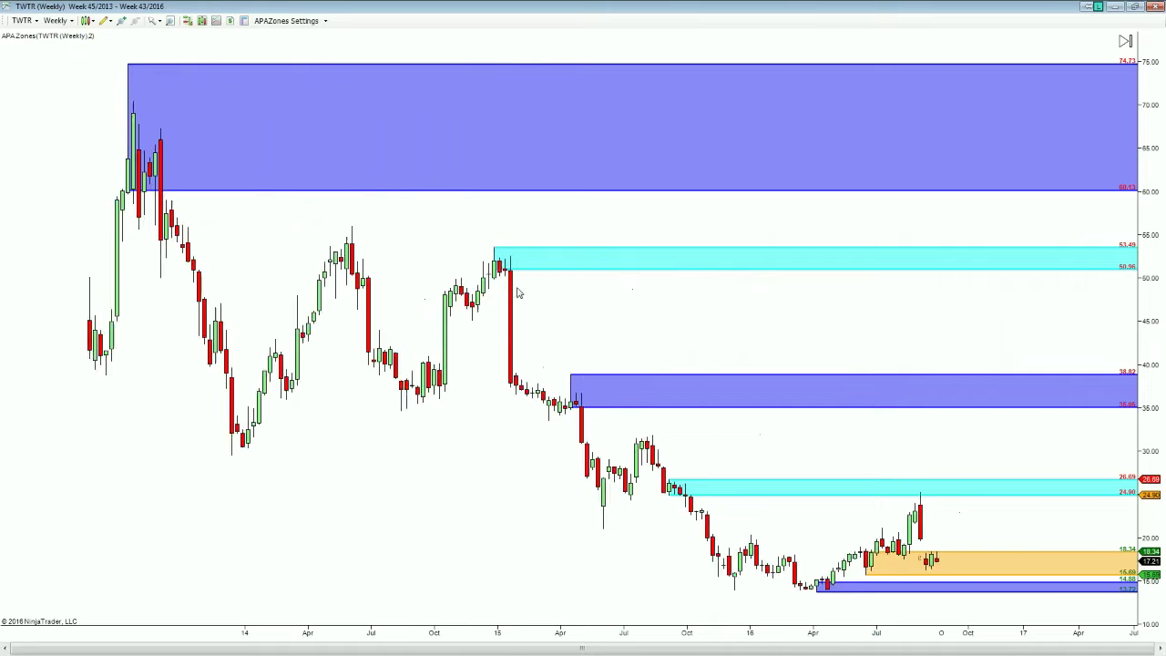
scroll(517, 292, "up", 4)
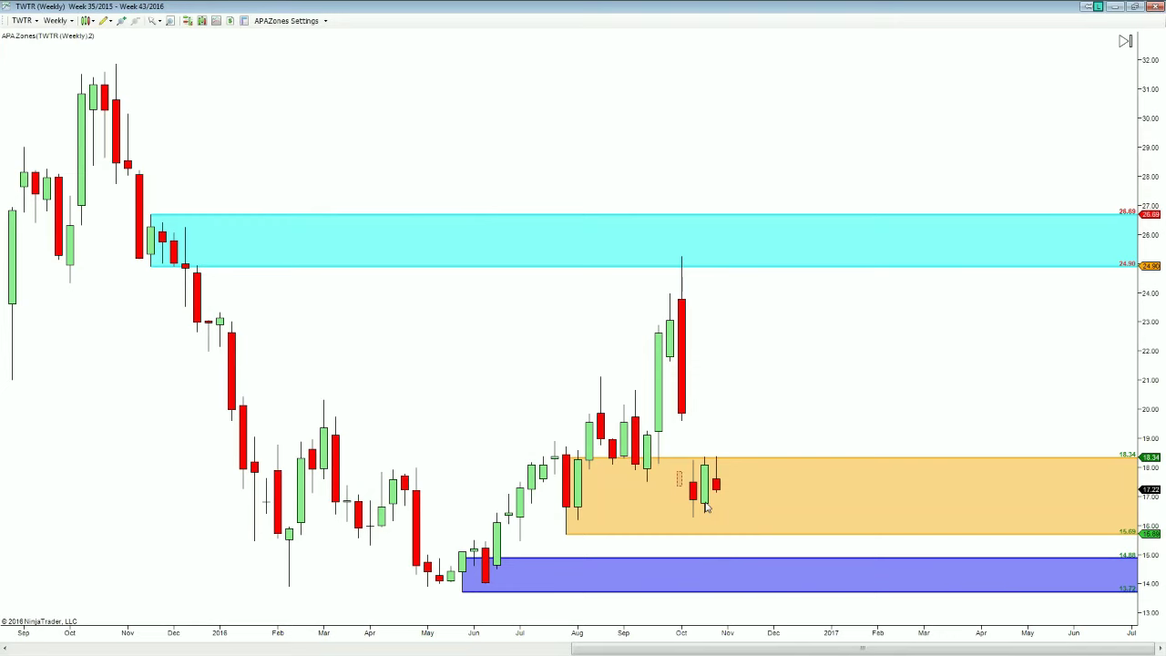
double_click(425, 7)
Maximize the TWTR daily chart for comparison, then restore it to its tile
double_click(461, 11)
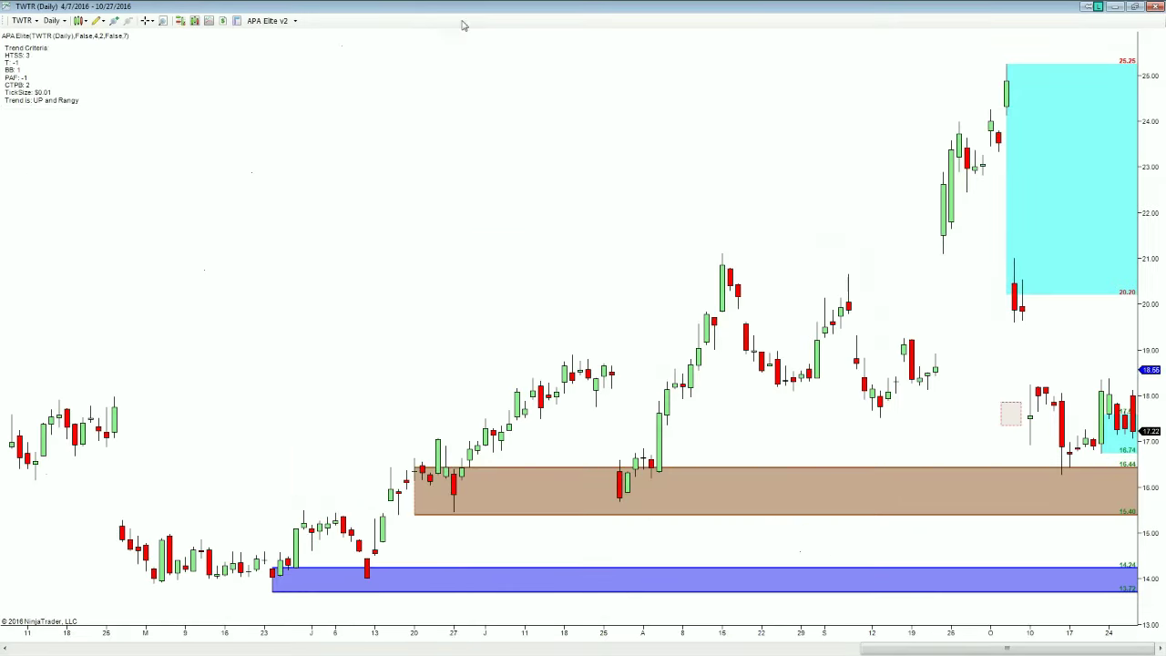
scroll(447, 152, "up", 3)
double_click(415, 7)
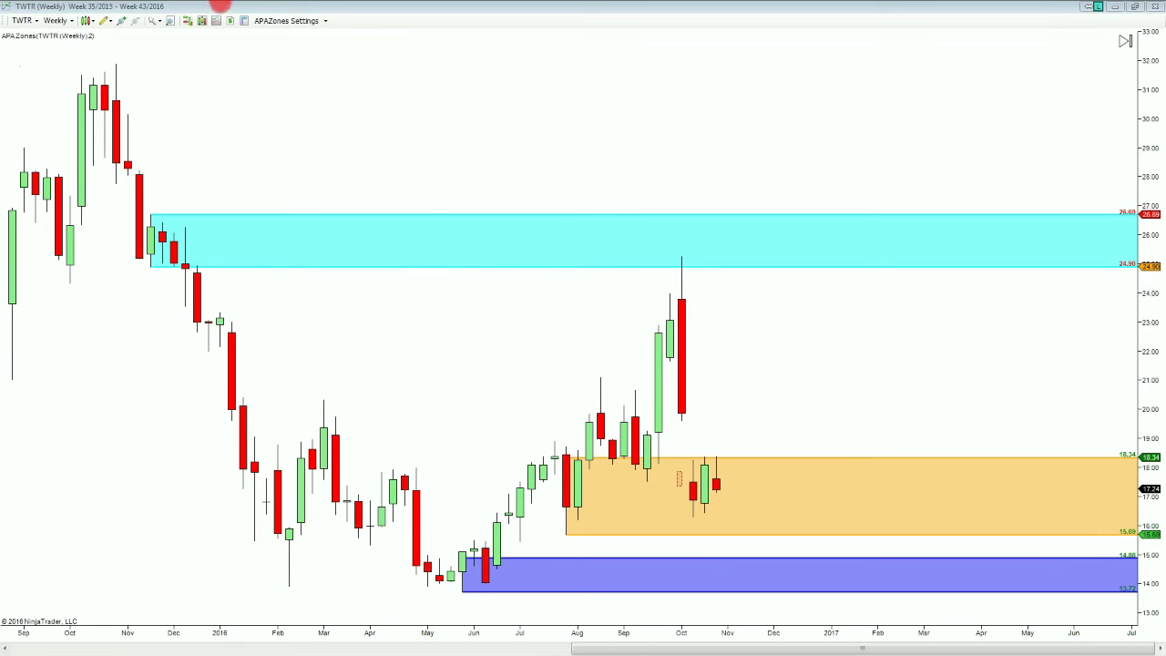
left_click(197, 8)
Show the TWTR daily chart full-screen from June to October with room for future dates
double_click(197, 8)
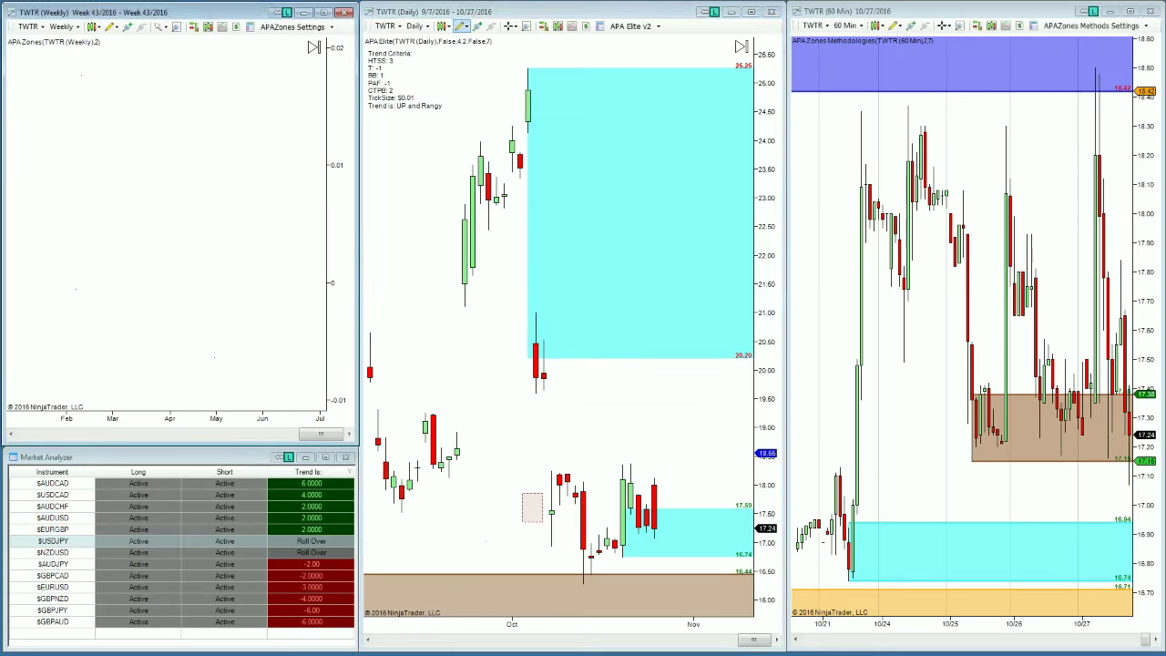
double_click(467, 12)
scroll(793, 346, "down", 3)
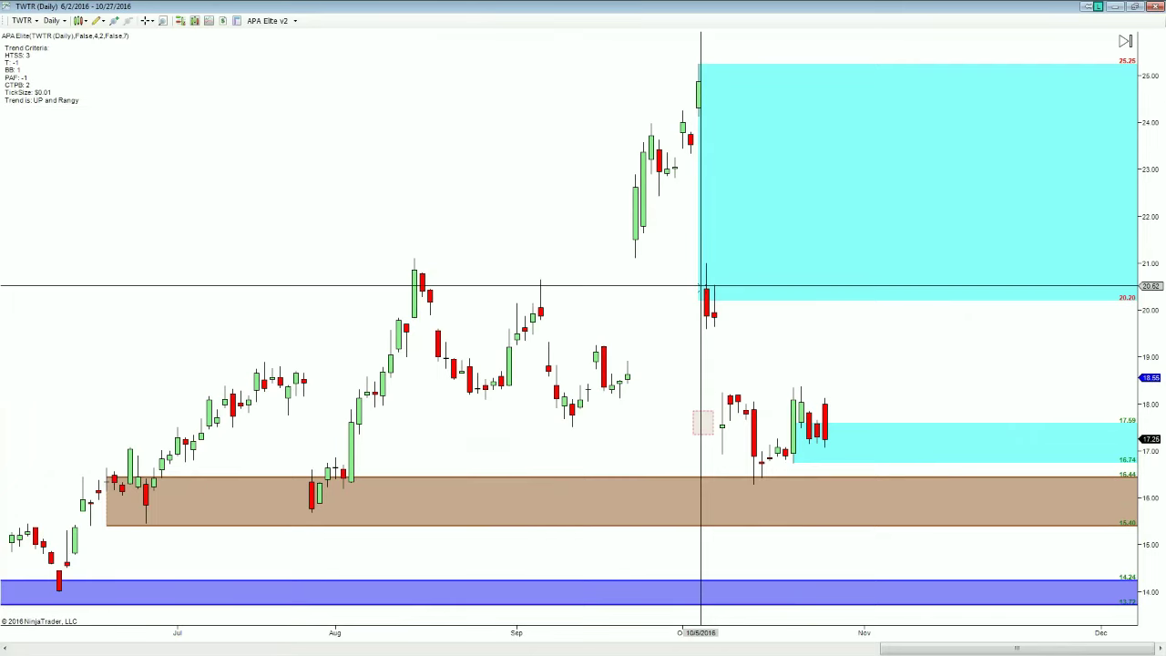
Toggle the crosshair off and back on to read prices and dates
middle_click(263, 65)
left_click(776, 98)
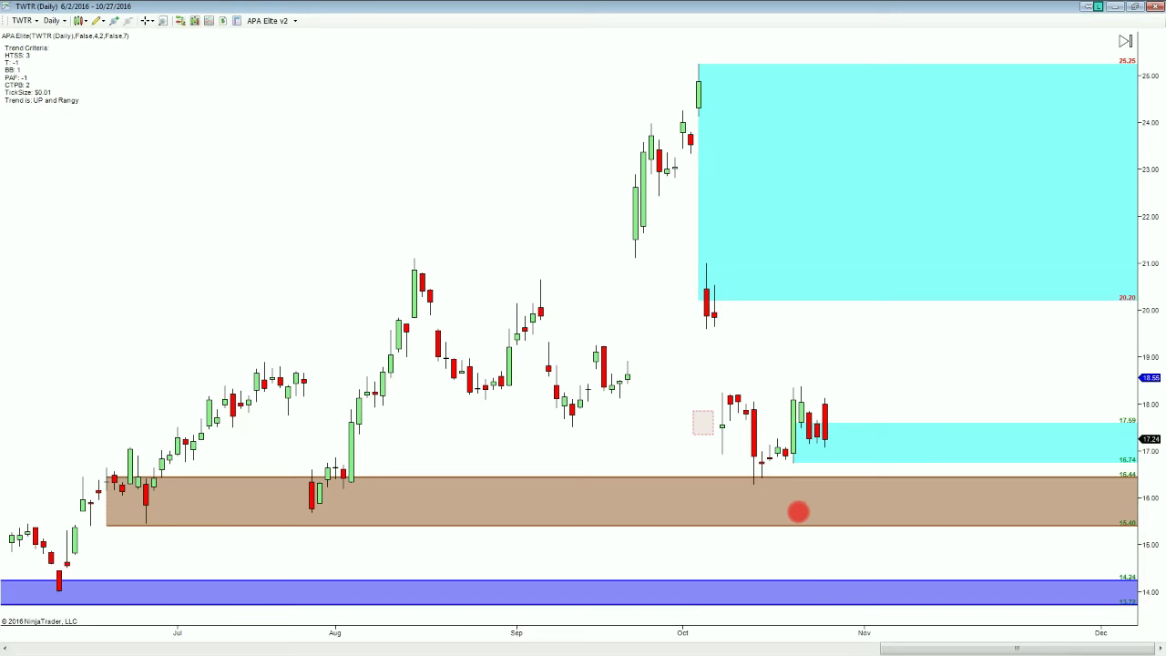
middle_click(839, 452)
Draw a blue arrow from the cyan zone down past the tan zone on the TWTR daily chart
left_click_drag(842, 451, 998, 554)
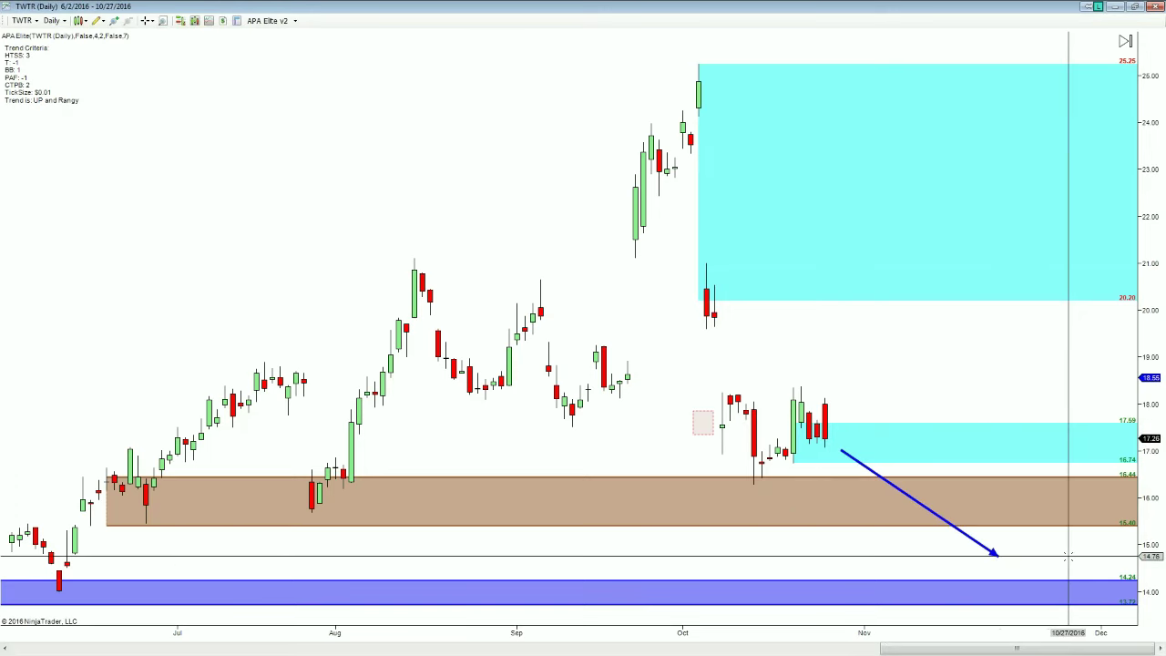
middle_click(922, 524)
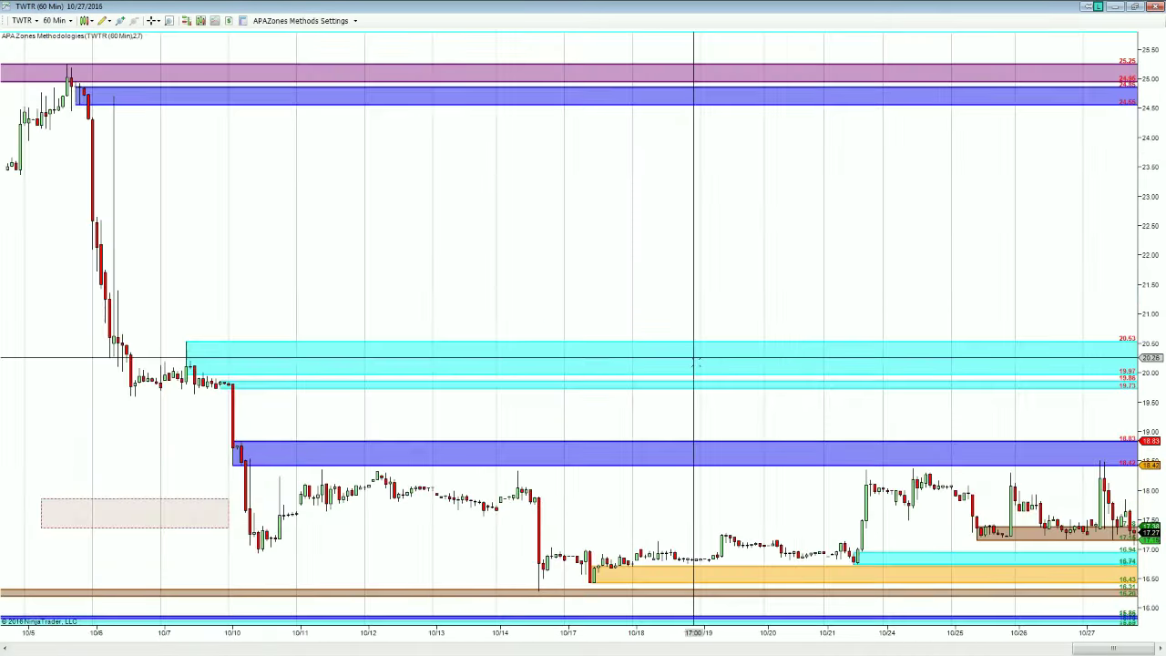
scroll(660, 339, "up", 5)
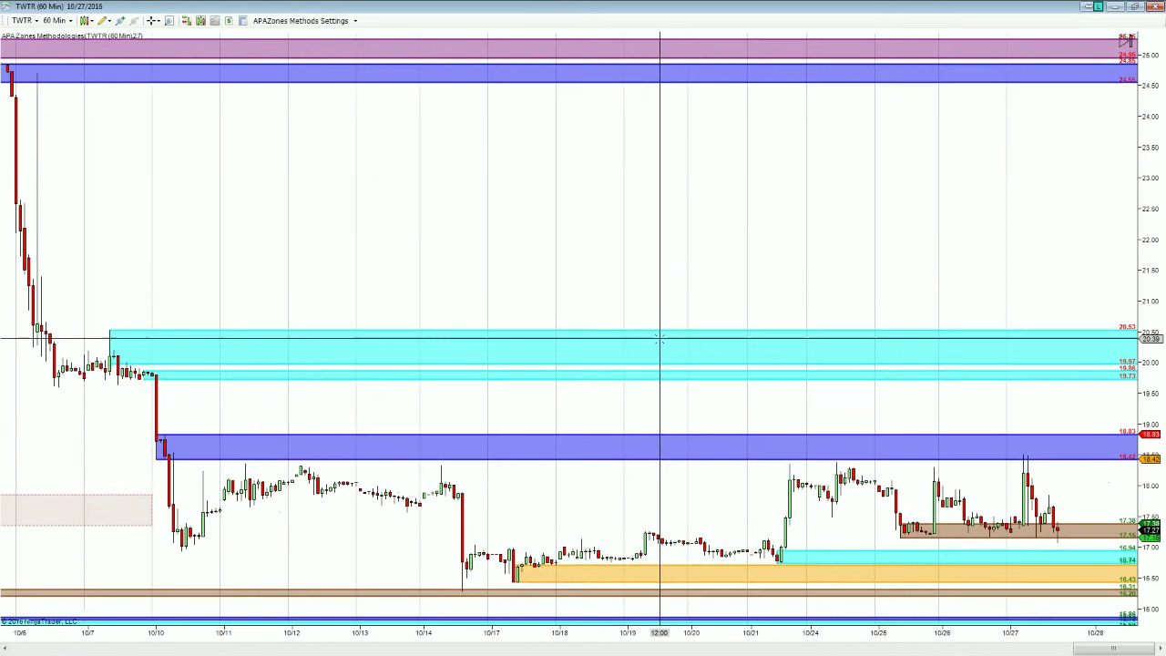
Scroll through recent dates and compress the price scale to reveal demand zones down to 15.33
scroll(660, 339, "up", 5)
scroll(660, 338, "down", 8)
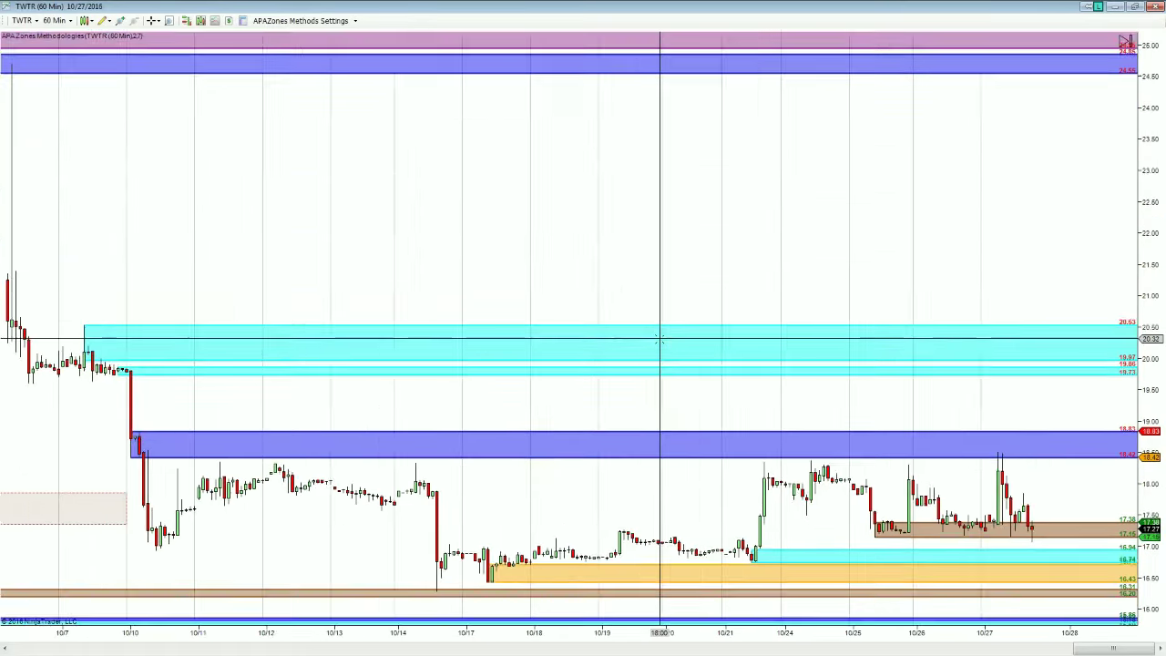
scroll(659, 339, "down", 8)
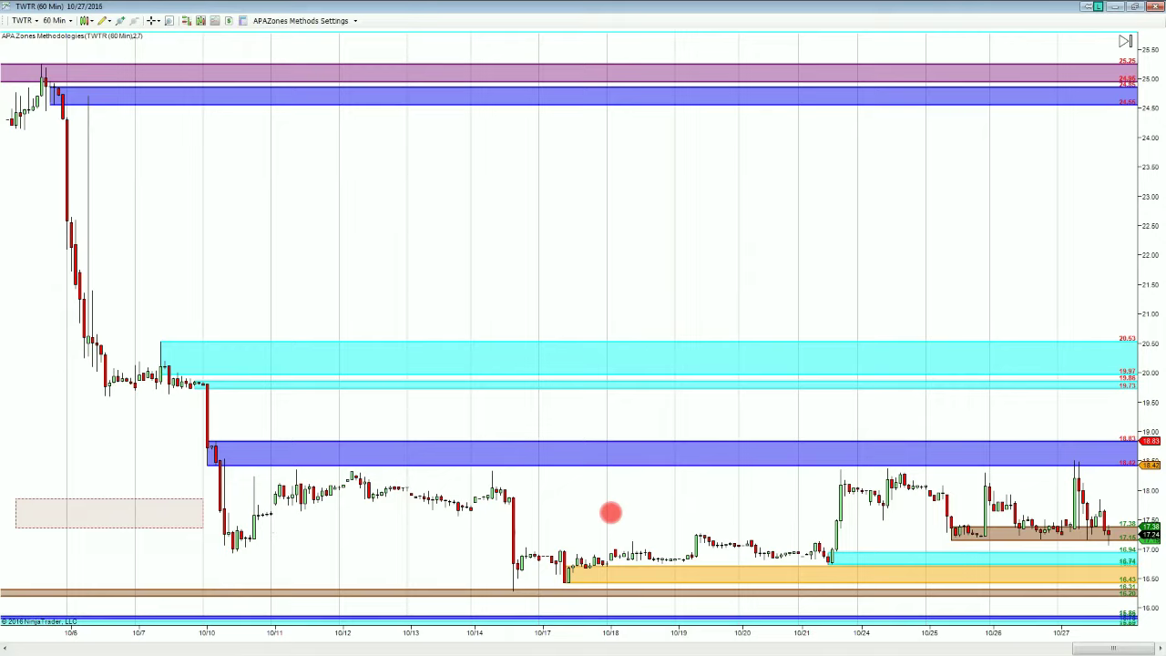
scroll(610, 513, "down", 5)
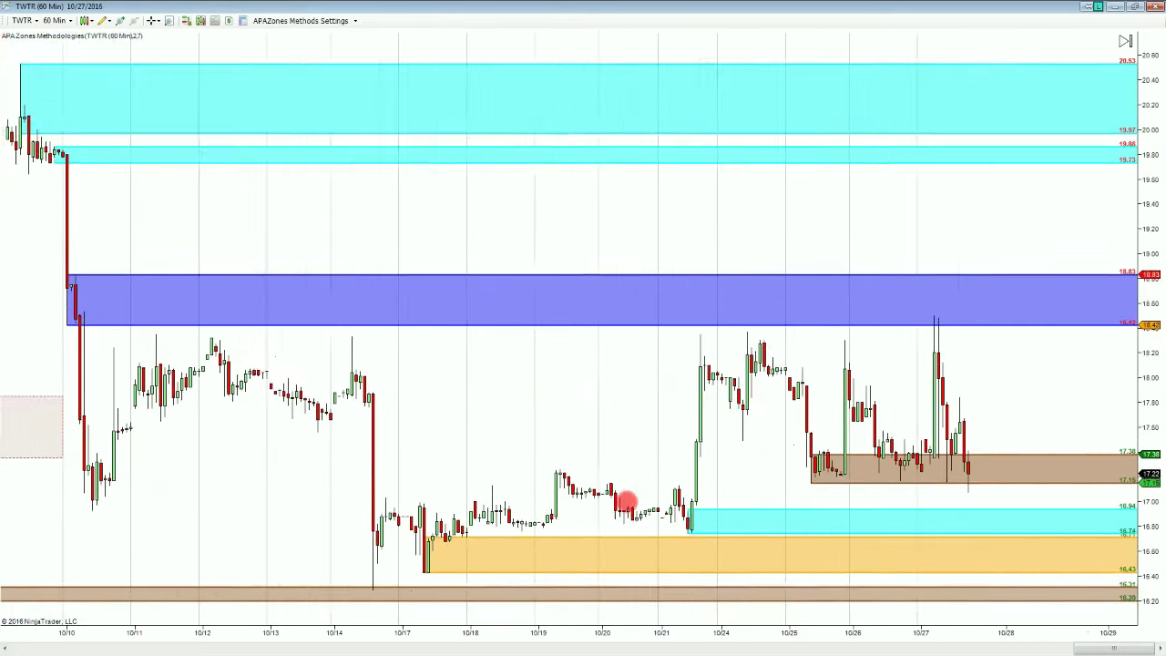
scroll(625, 501, "down", 3)
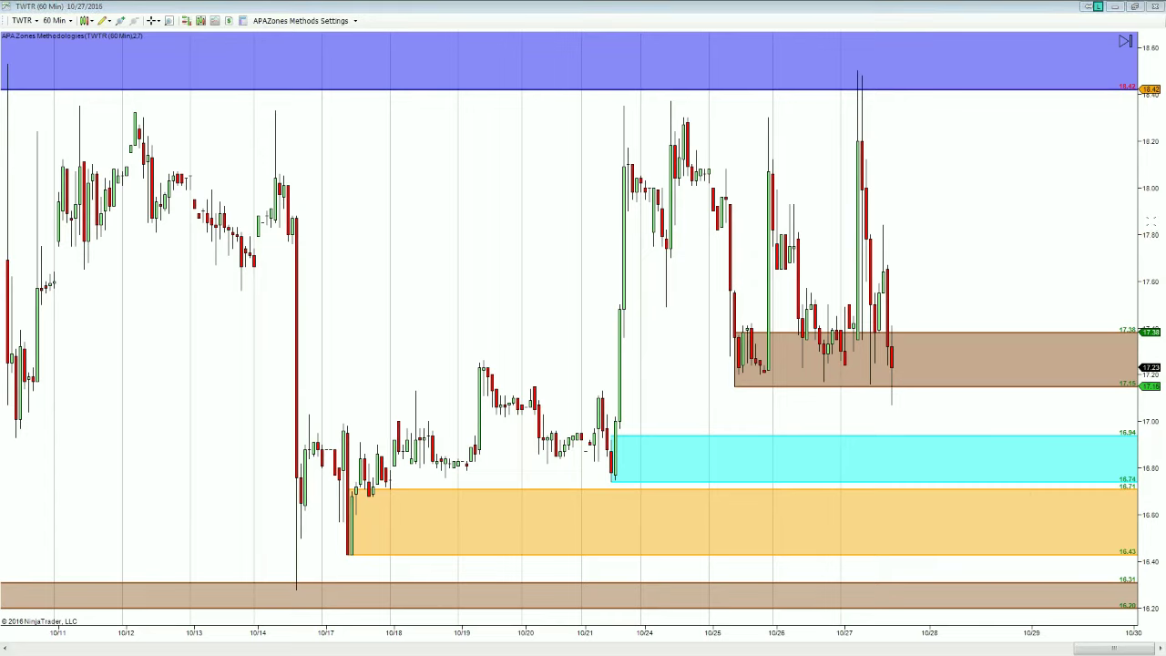
left_click_drag(1152, 195, 1151, 373)
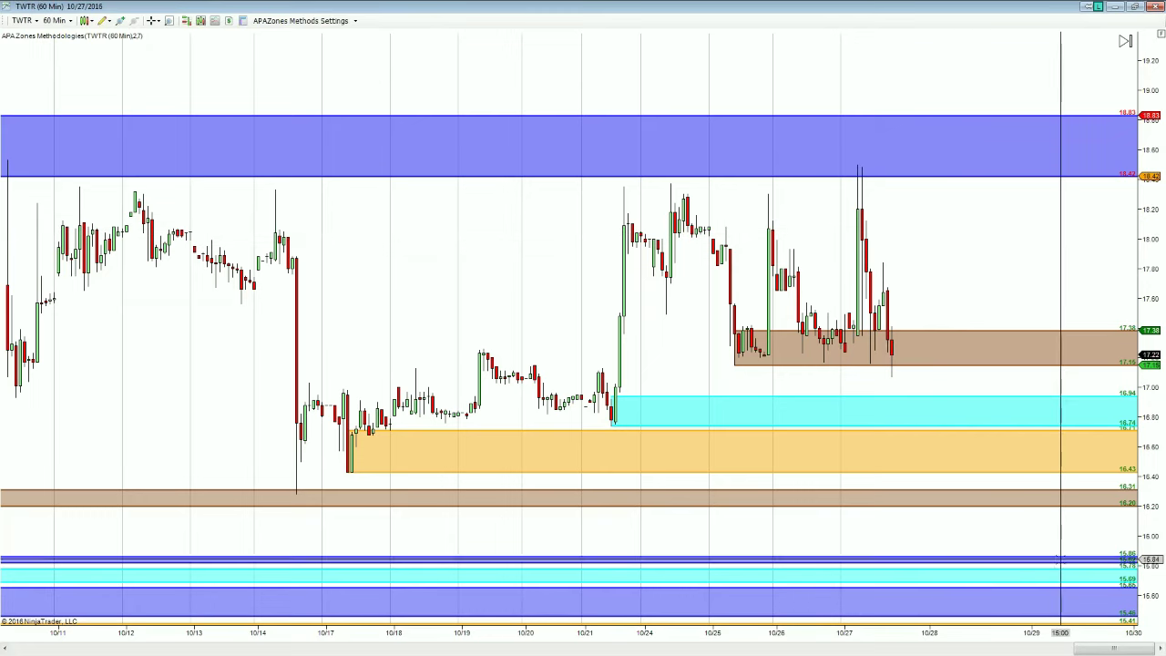
left_click_drag(1148, 457, 1148, 538)
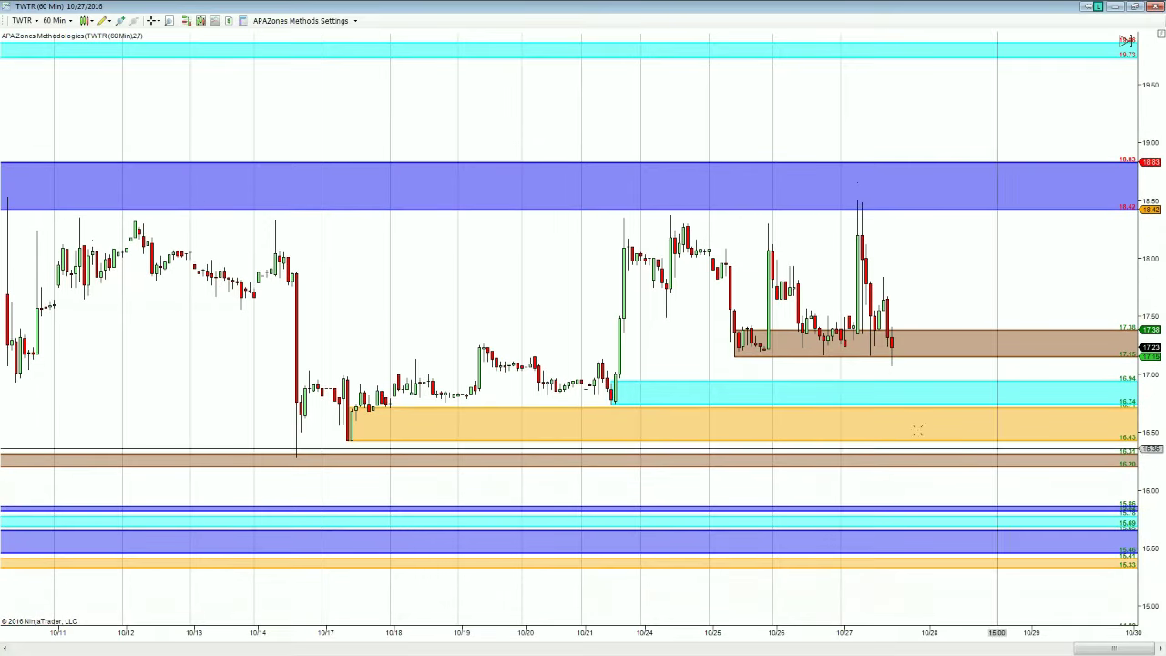